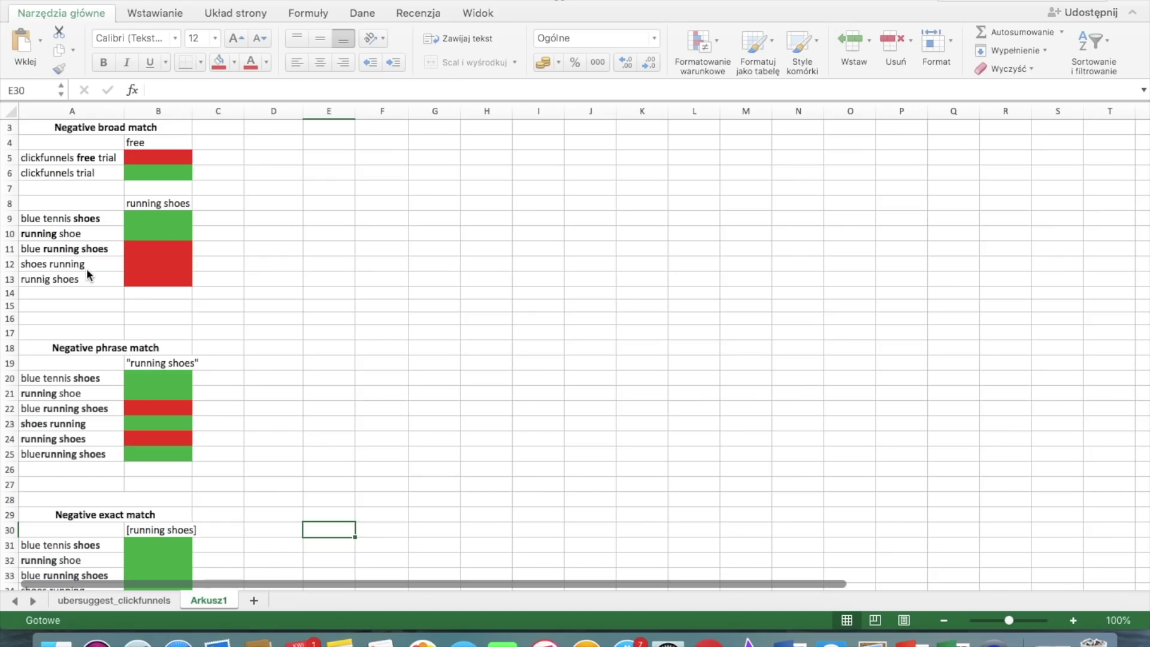
Scroll down through the exact match examples, then switch to the Ubersuggest page in Chrome.
scroll(88, 274, down, 3)
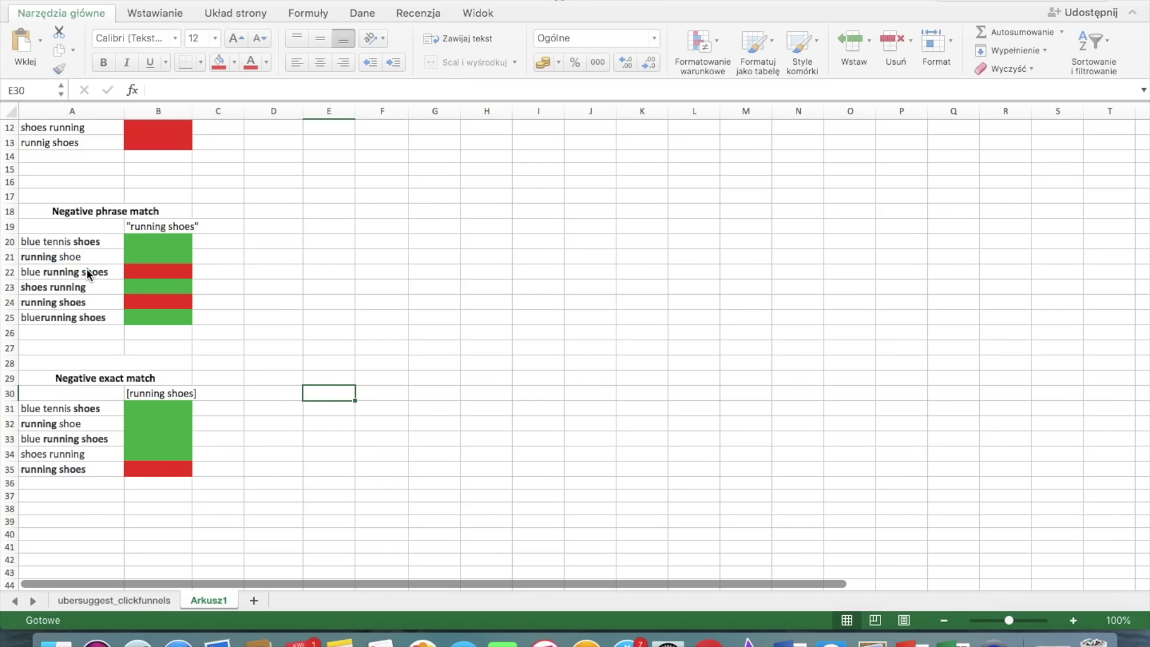
key(super+Tab)
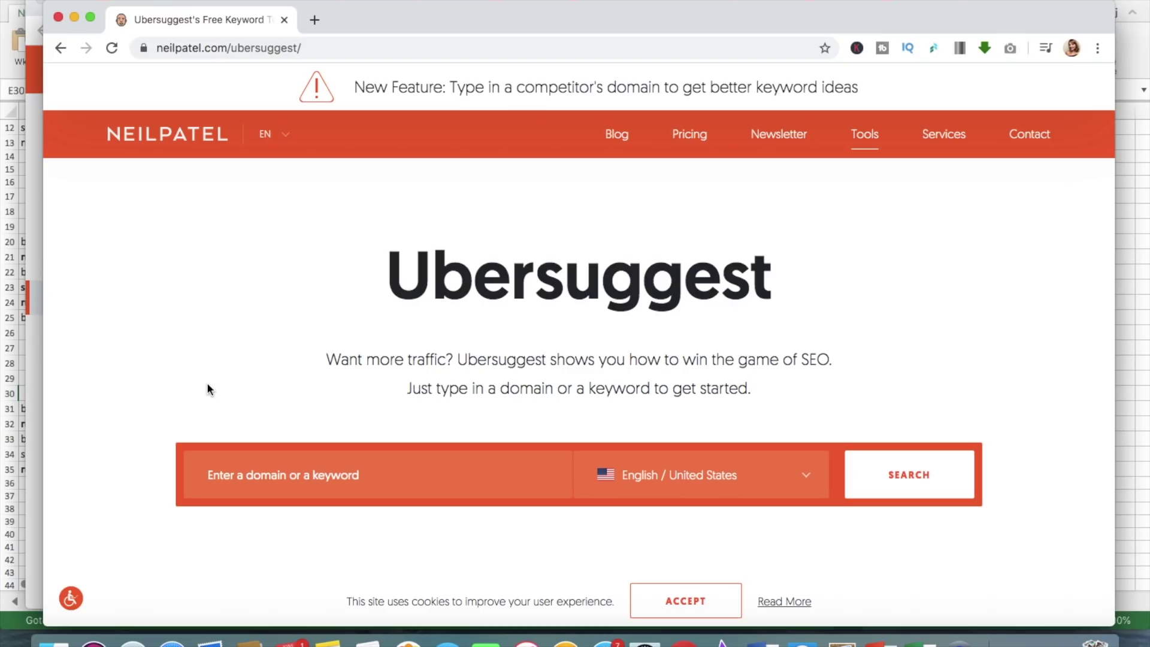
Search Ubersuggest for the keyword 'clickfunnels' to get its overview.
click(253, 479)
text(ck)
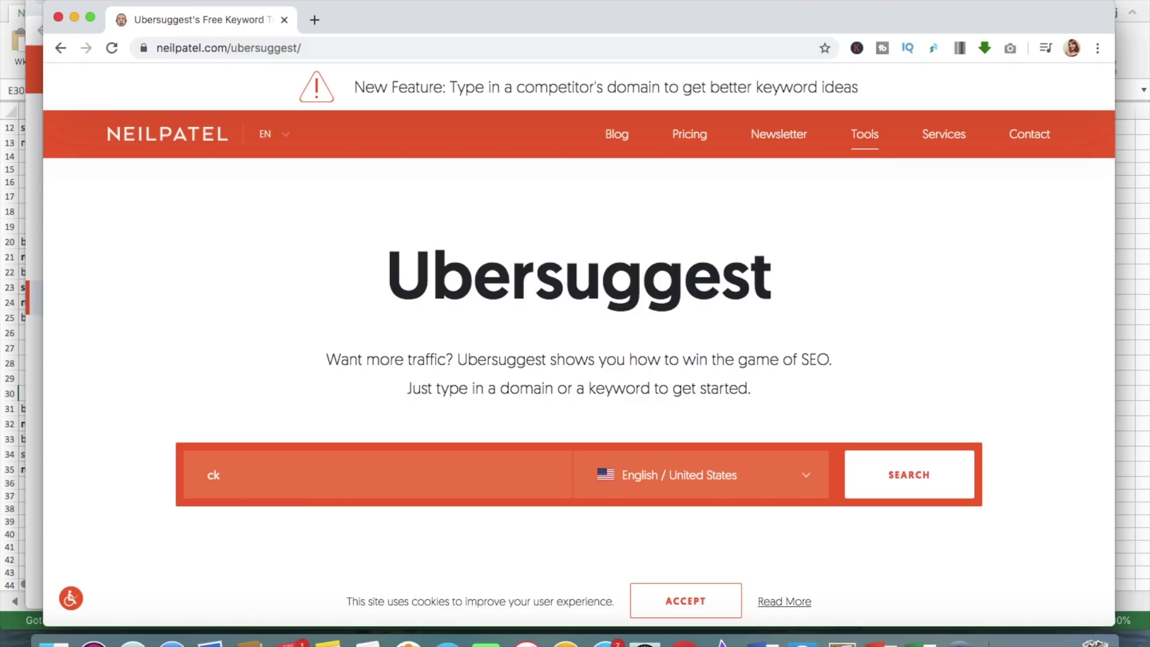
key(BackSpace)
text(lic)
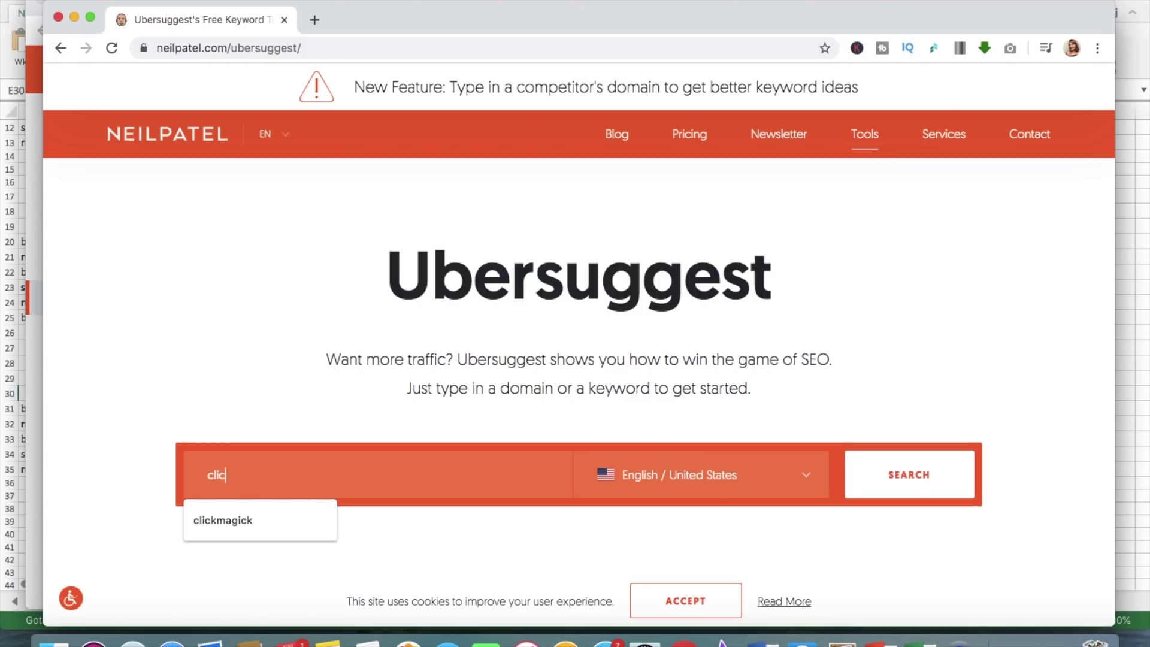
text(kfunnels)
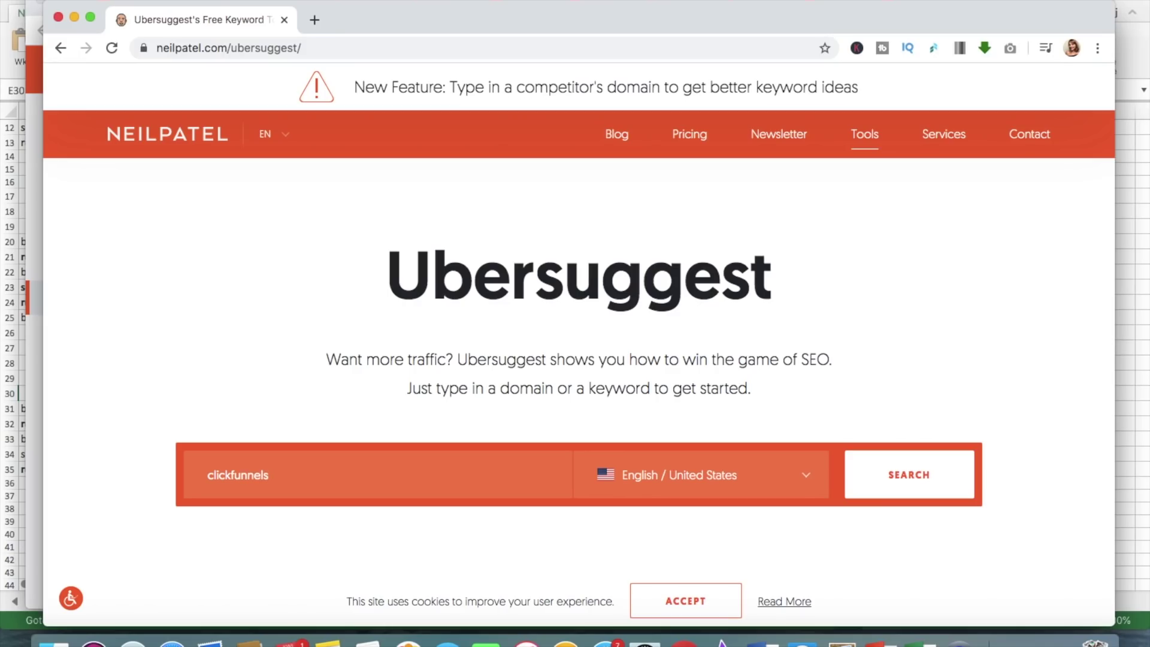
key(Return)
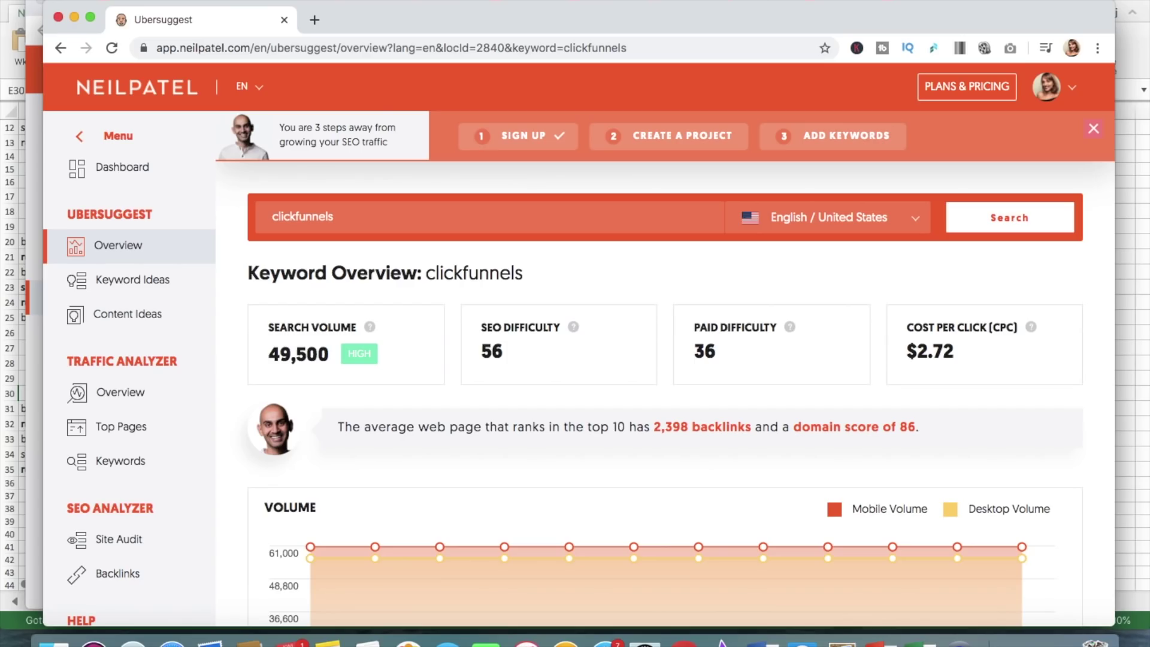
Open the Keyword Ideas page listing the 427 clickfunnels suggestions.
scroll(727, 506, down, 15)
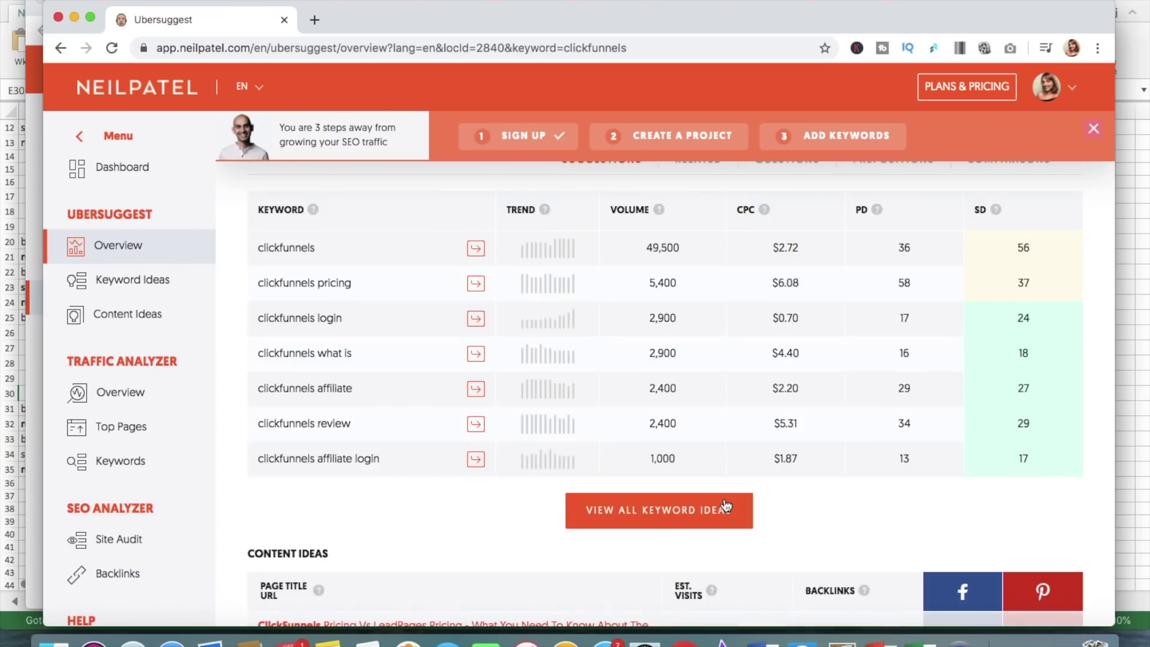
click(725, 508)
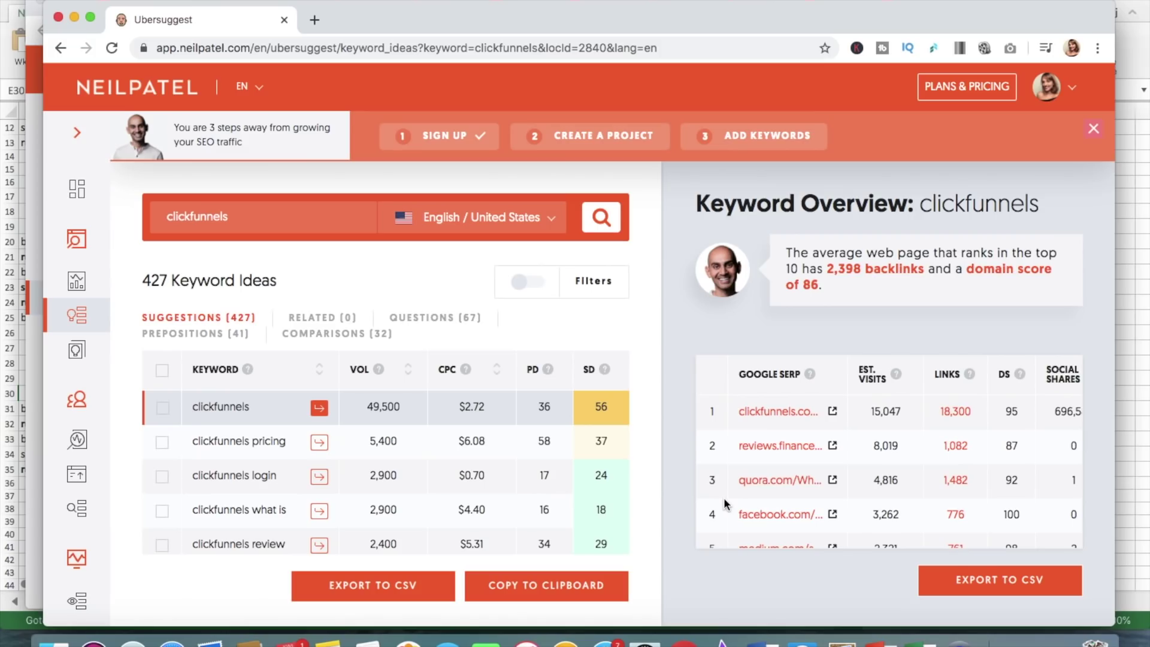
scroll(724, 497, down, 2)
scroll(527, 515, down, 2)
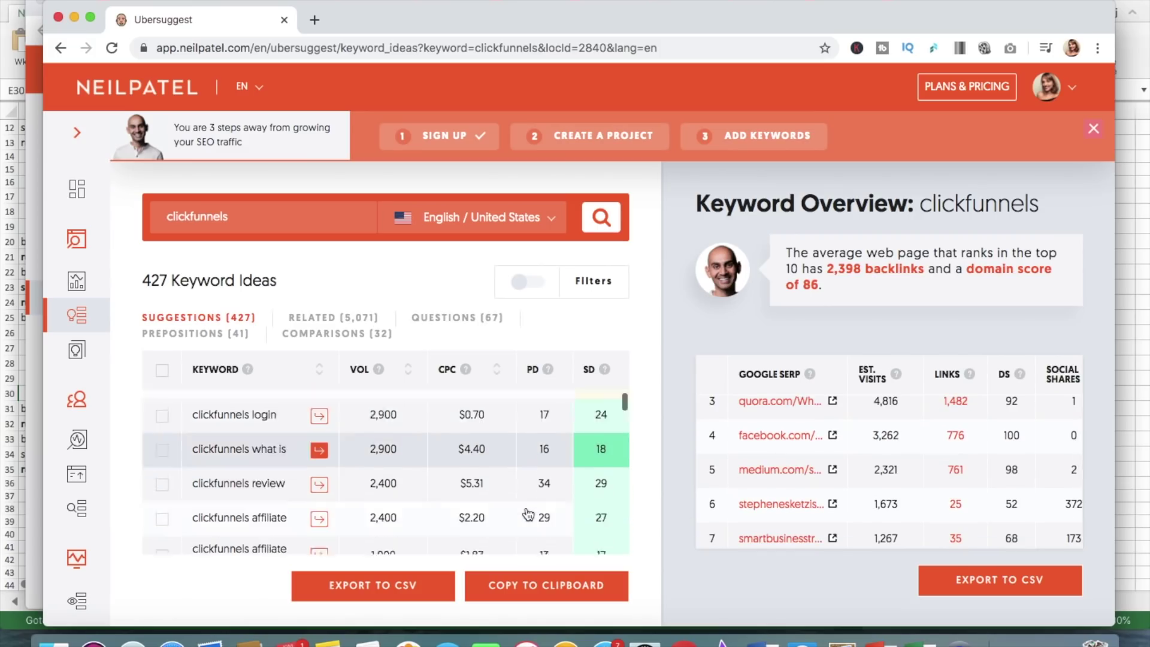
scroll(527, 515, up, 2)
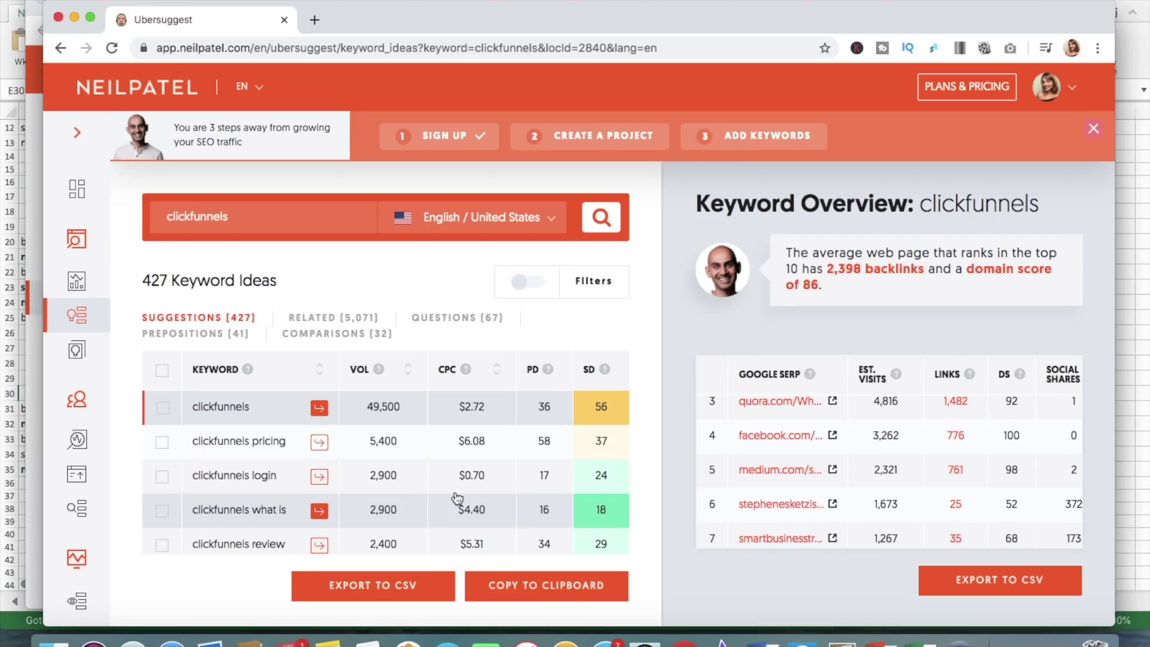
Tick keyword ideas such as 'clickfunnels what is', affiliate login and versus leadpages.
click(162, 512)
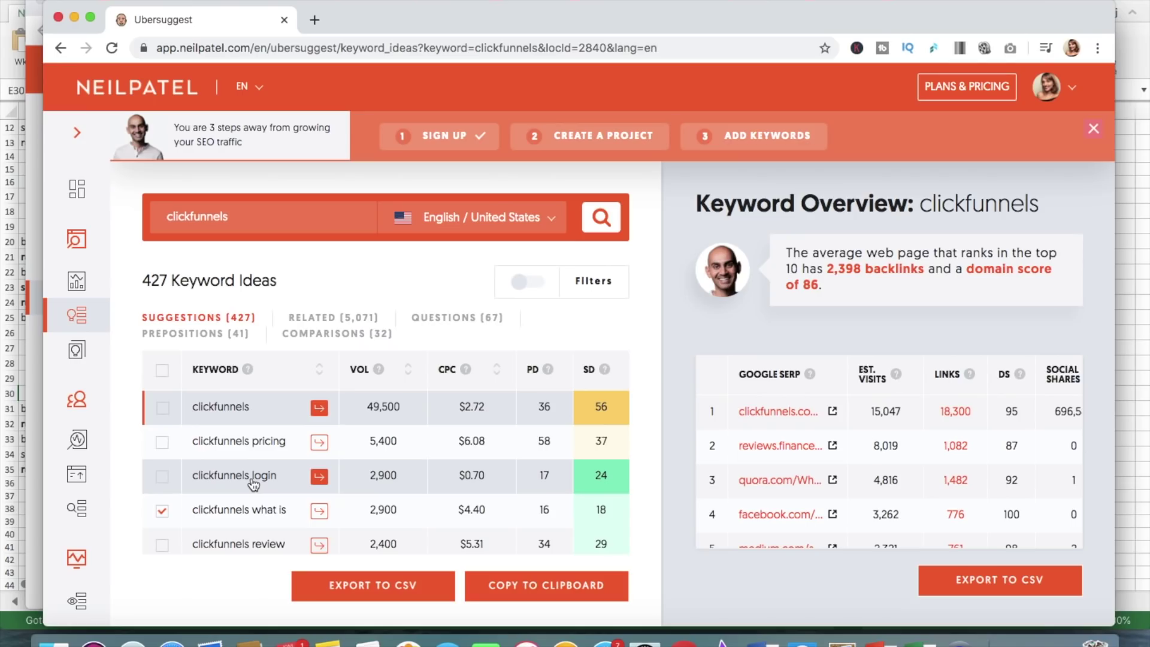
scroll(254, 484, down, 3)
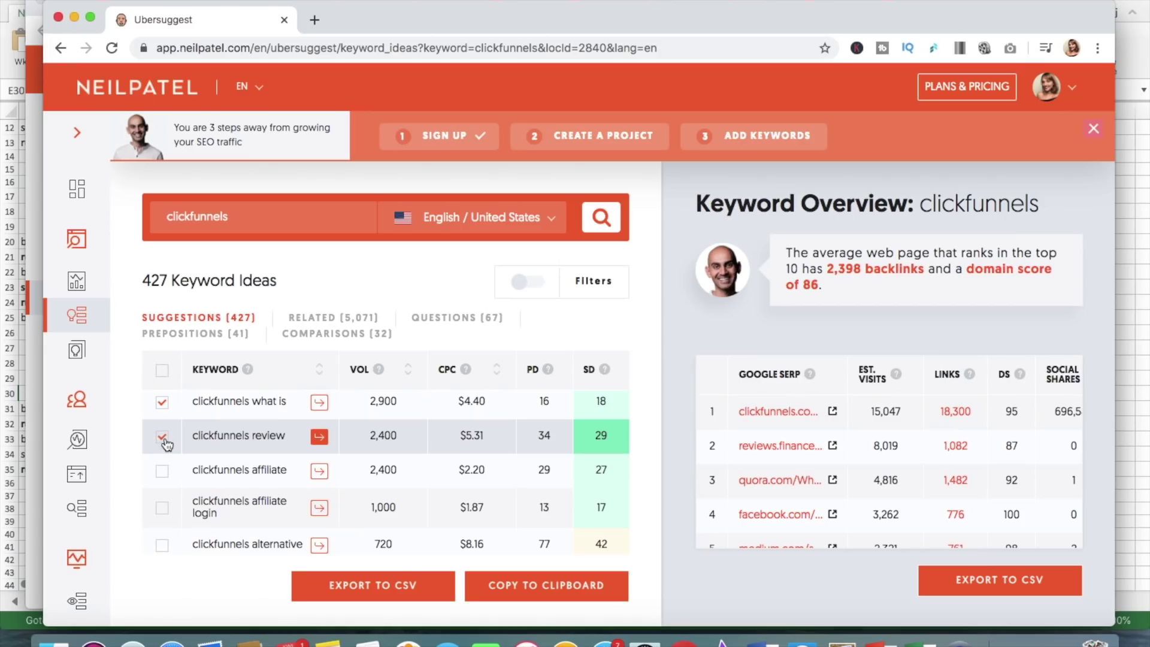
click(161, 508)
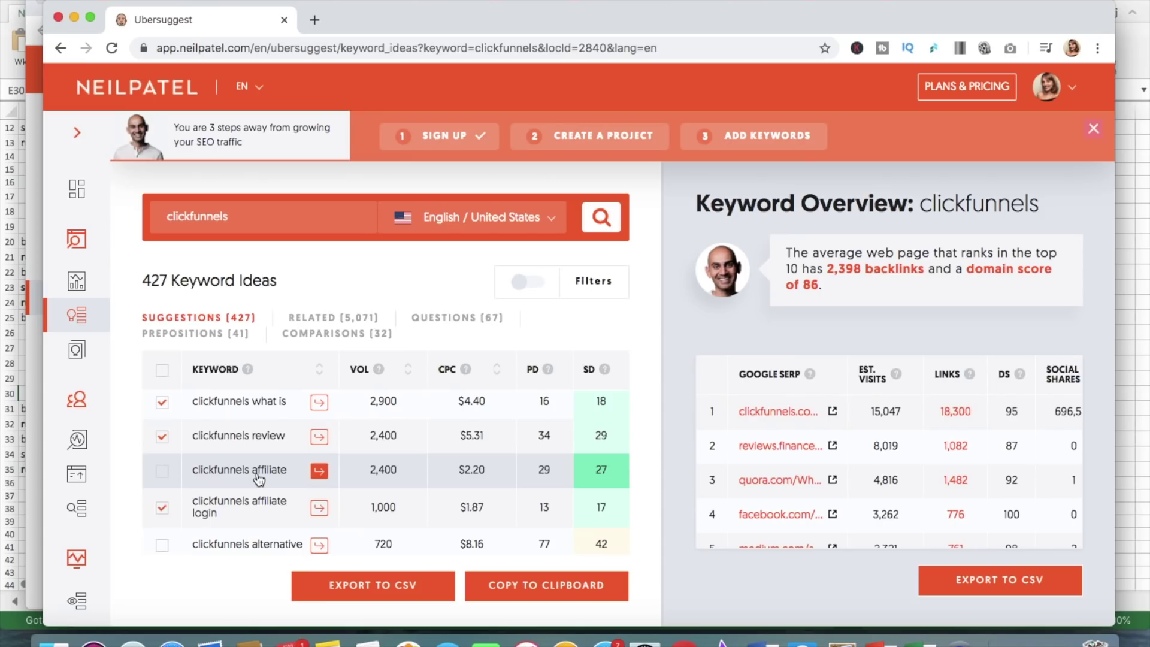
scroll(259, 479, down, 3)
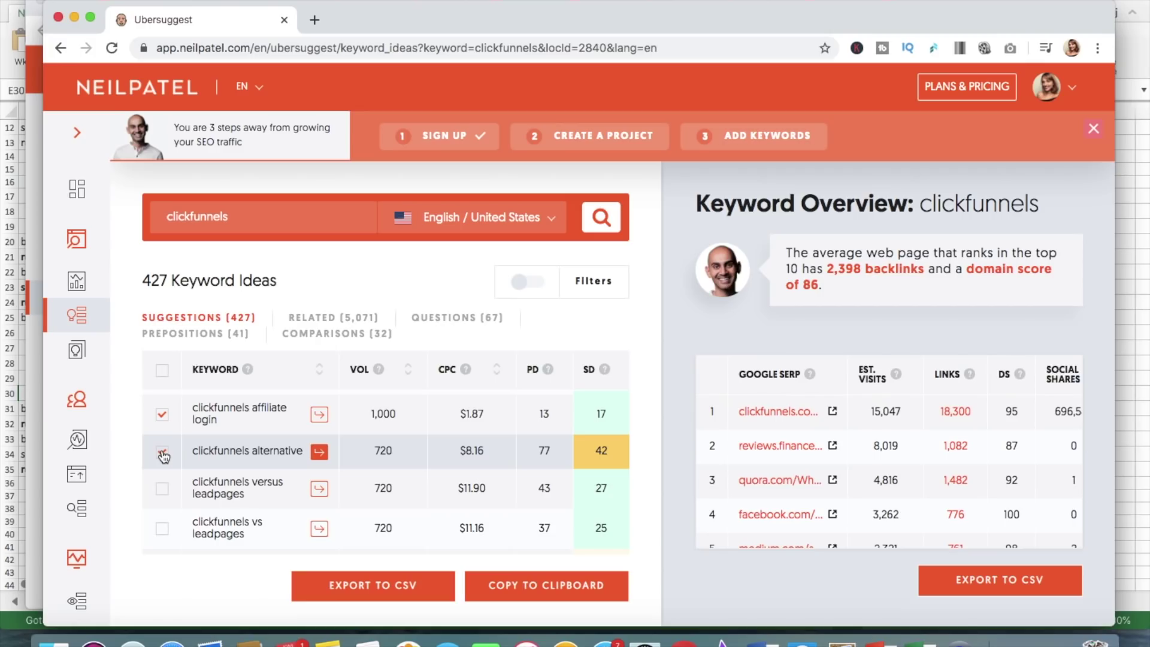
click(161, 488)
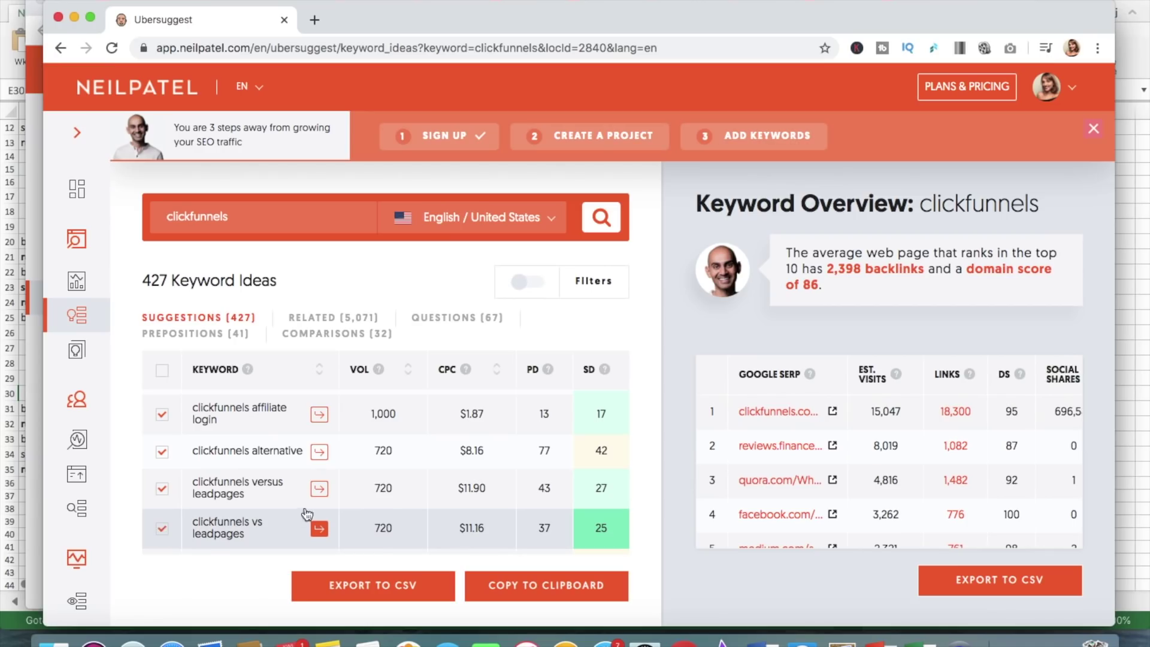
scroll(311, 513, down, 3)
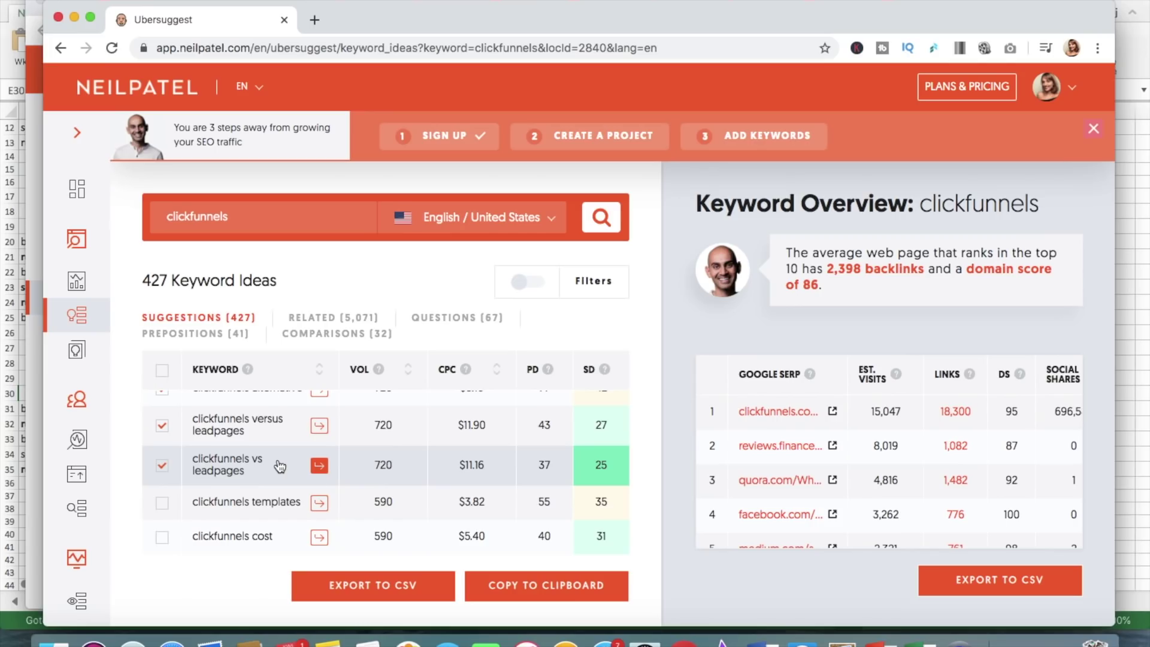
scroll(280, 466, down, 2)
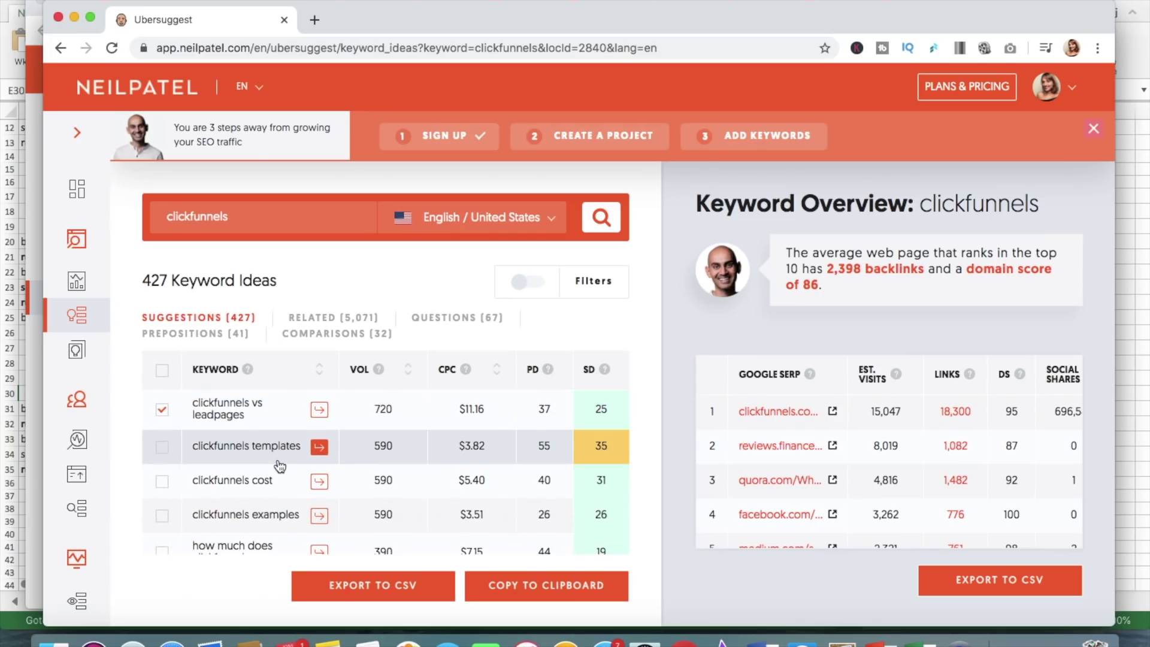
Export the ticked keywords to CSV, decline the upgrade offer, and open the file in Excel.
click(409, 587)
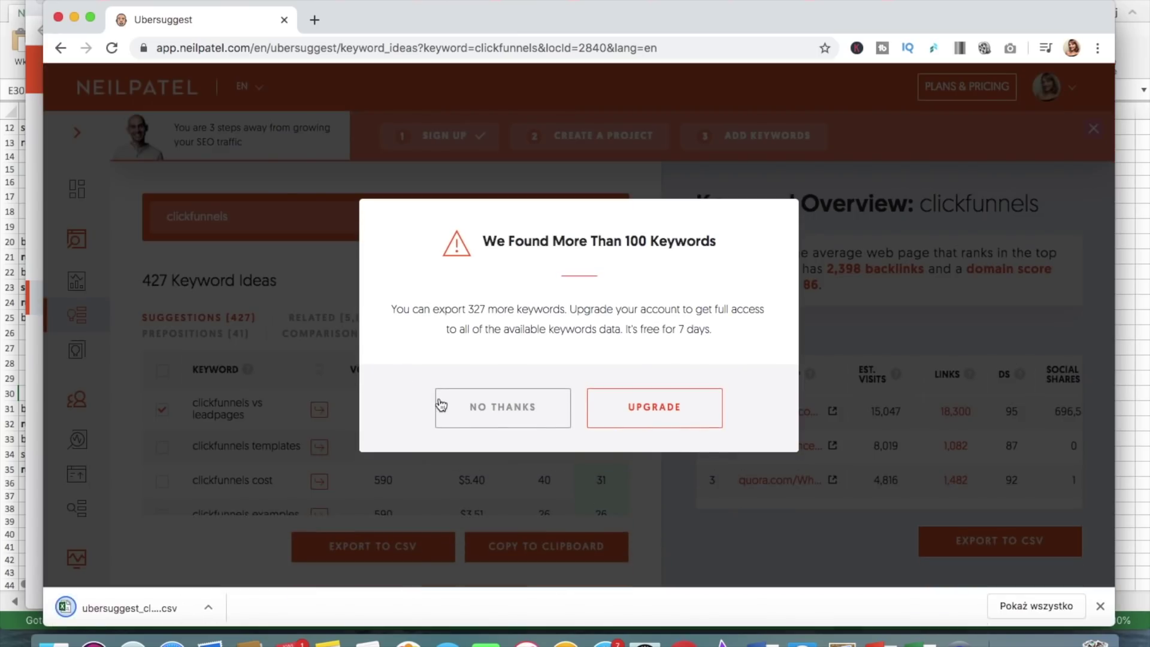
click(527, 413)
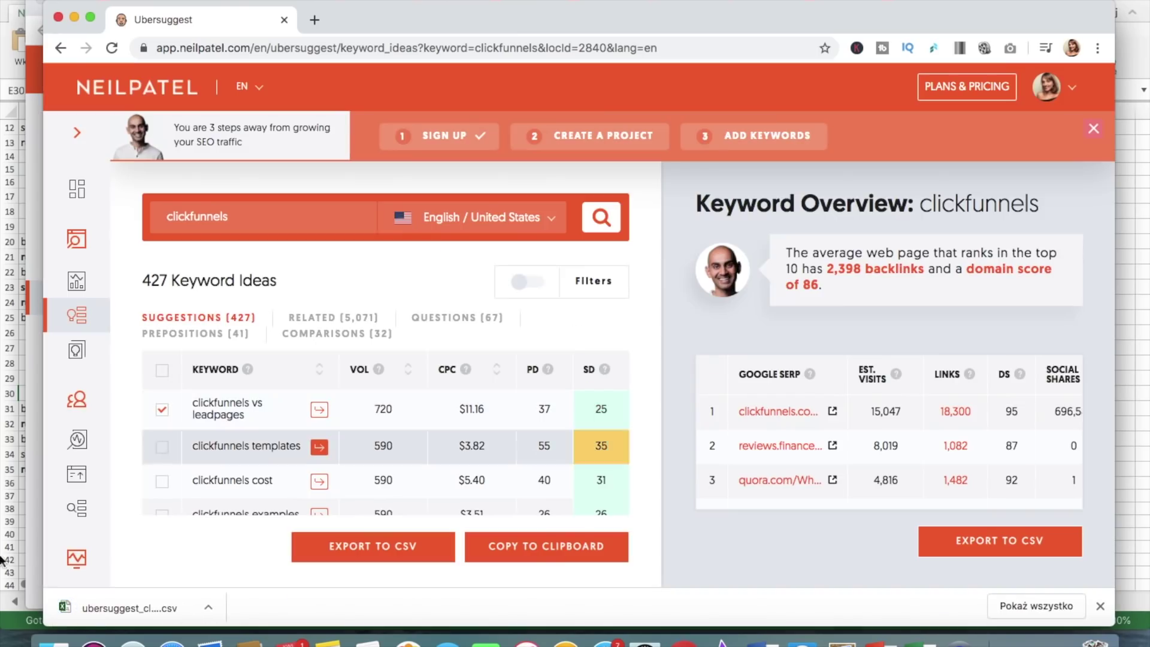
click(141, 606)
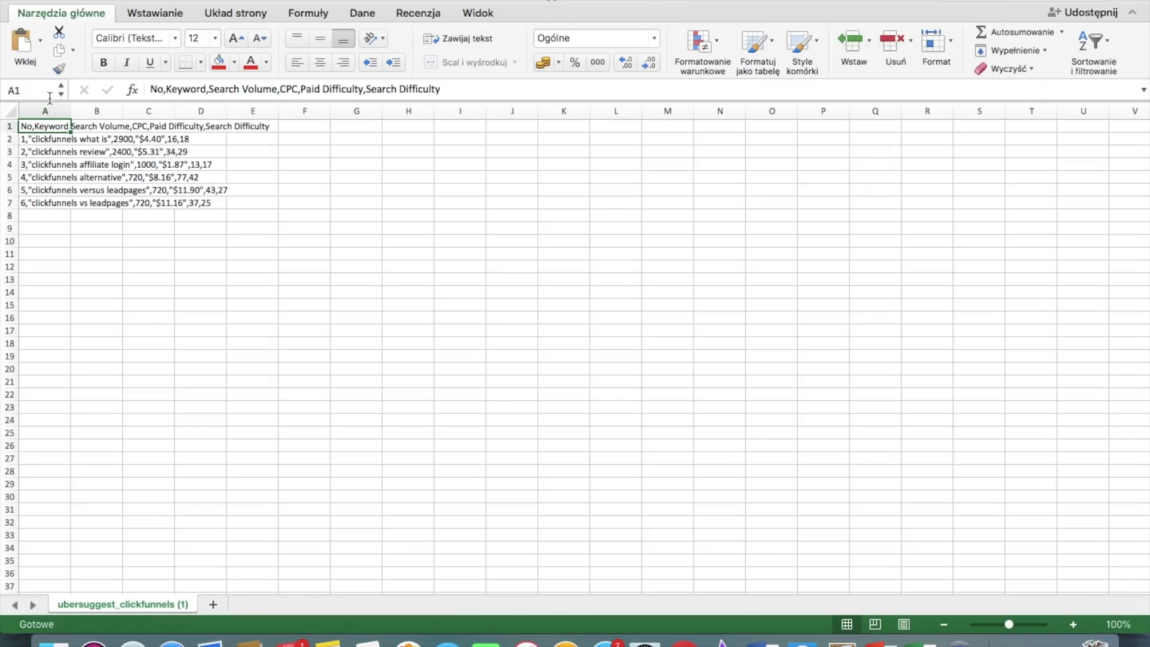
Split column A by comma with Tekst jako kolumny and autofit the Keyword column.
click(42, 103)
click(352, 15)
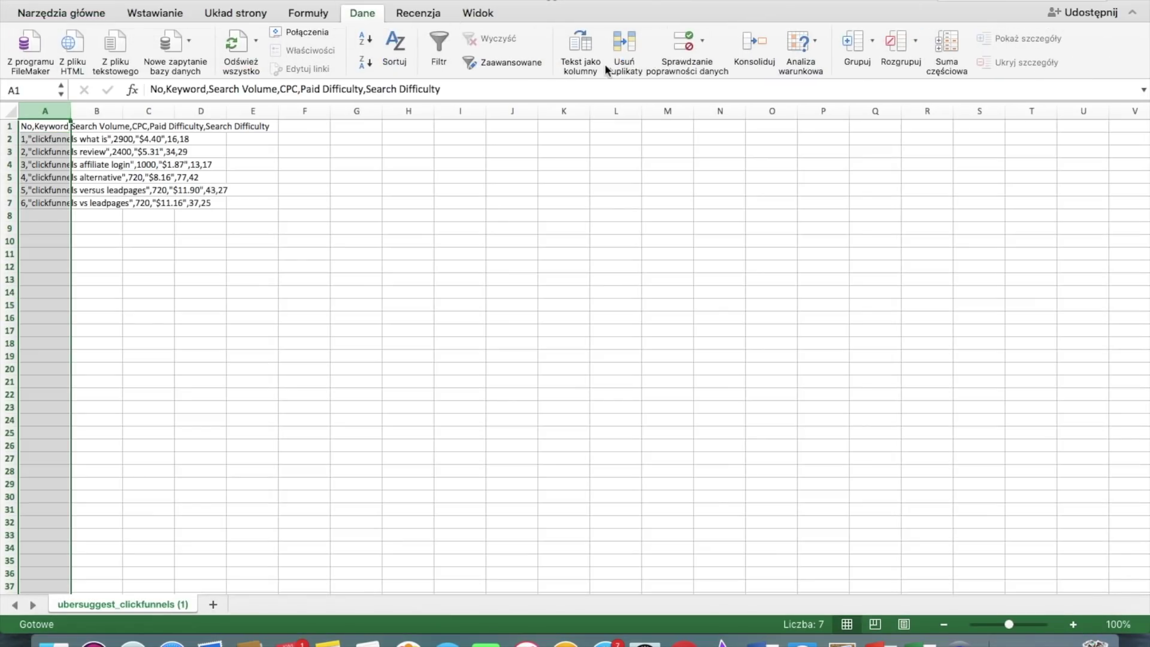
click(588, 59)
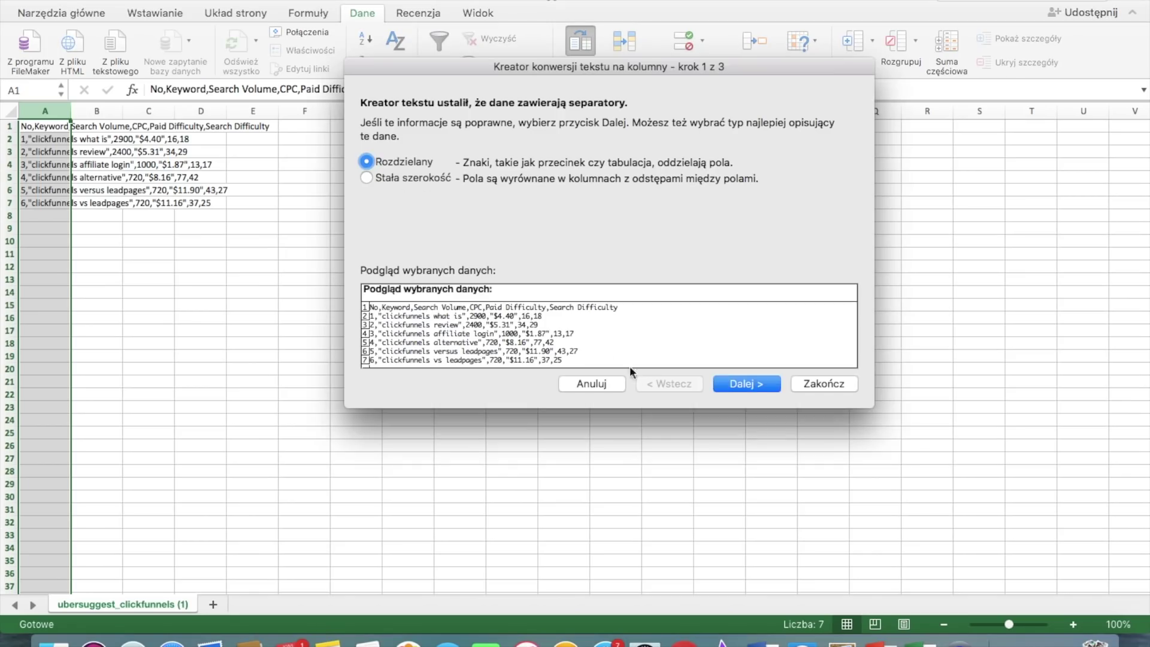
click(760, 383)
click(762, 385)
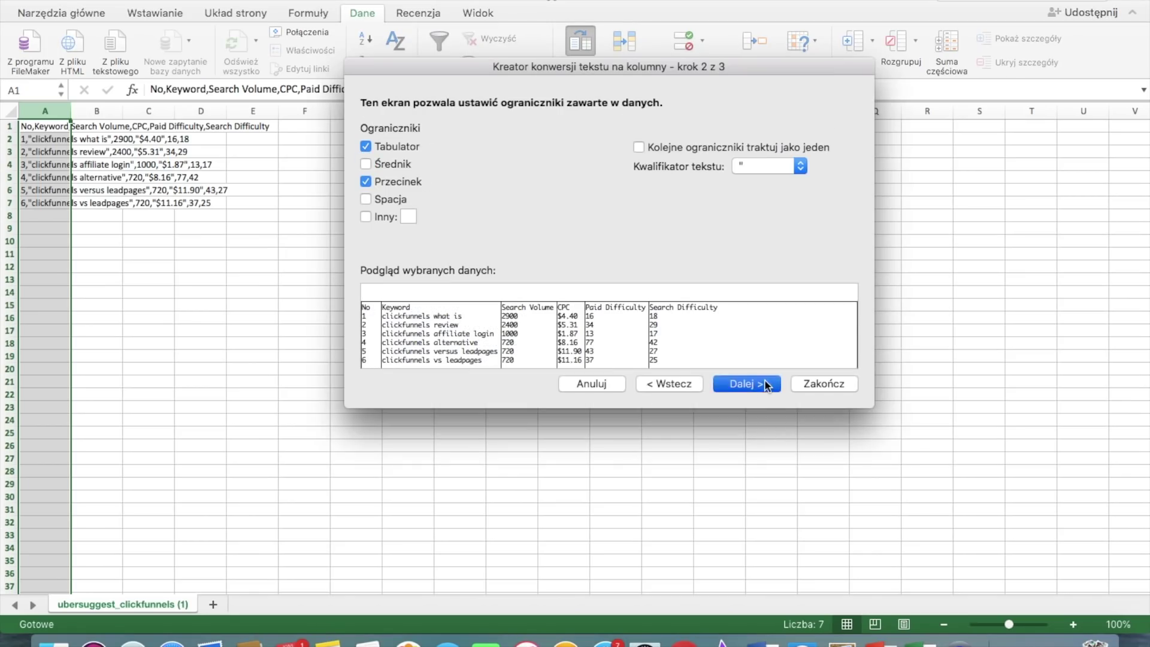
click(814, 389)
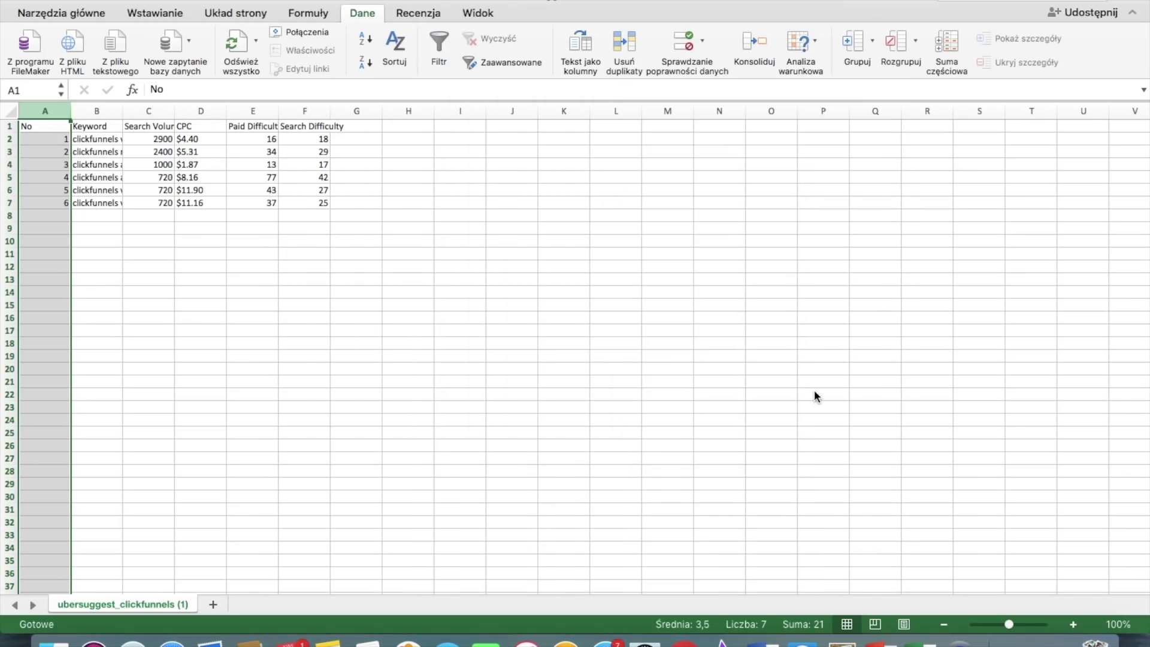
double_click(124, 110)
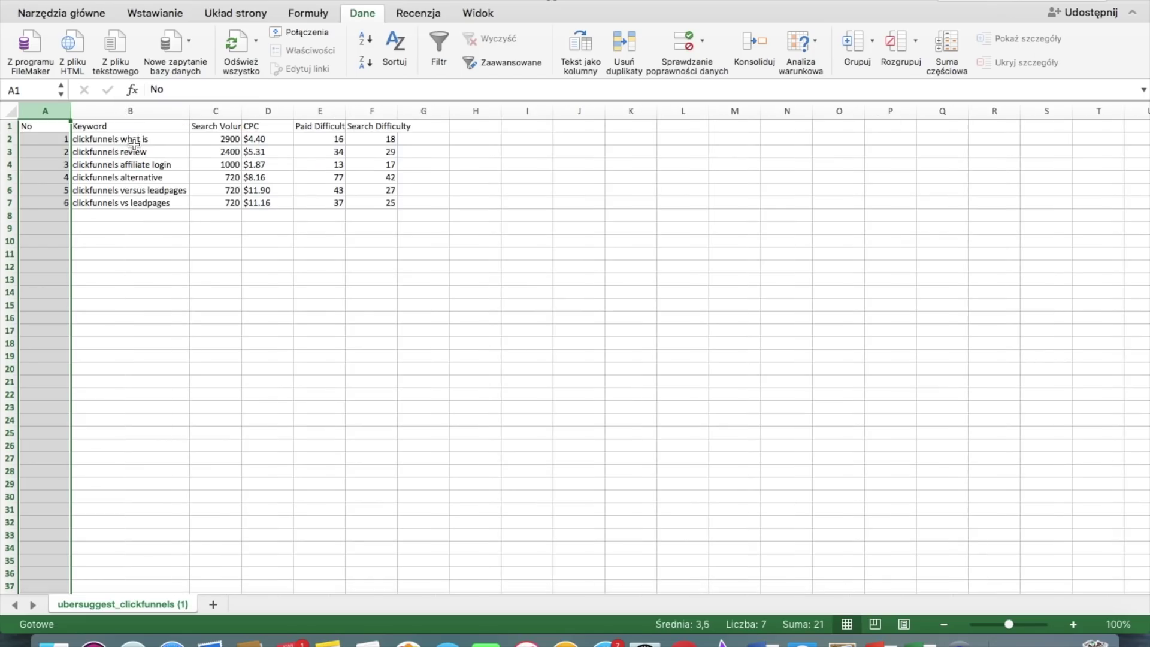